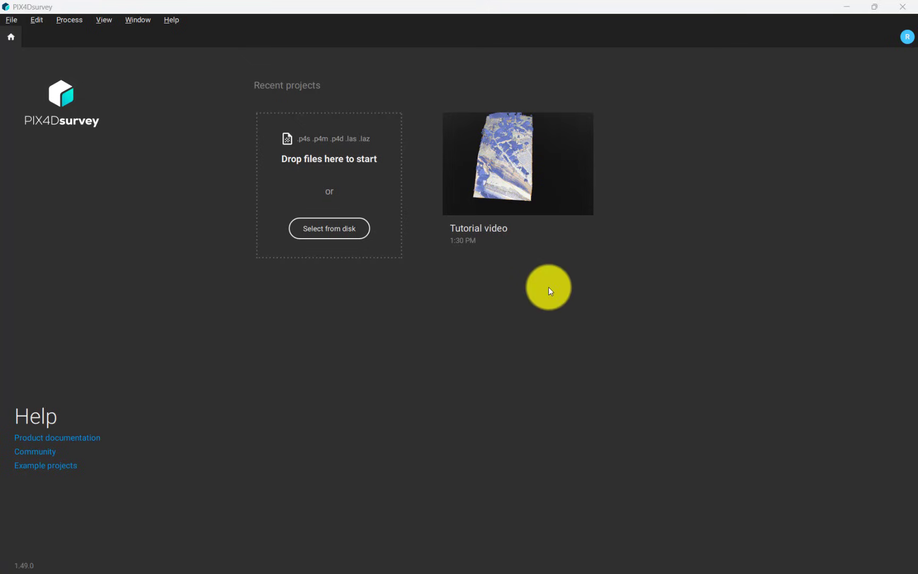
# Step: Open the Tutorial video project, pan across the village and tilt to an oblique view
pyautogui.click(534, 225)
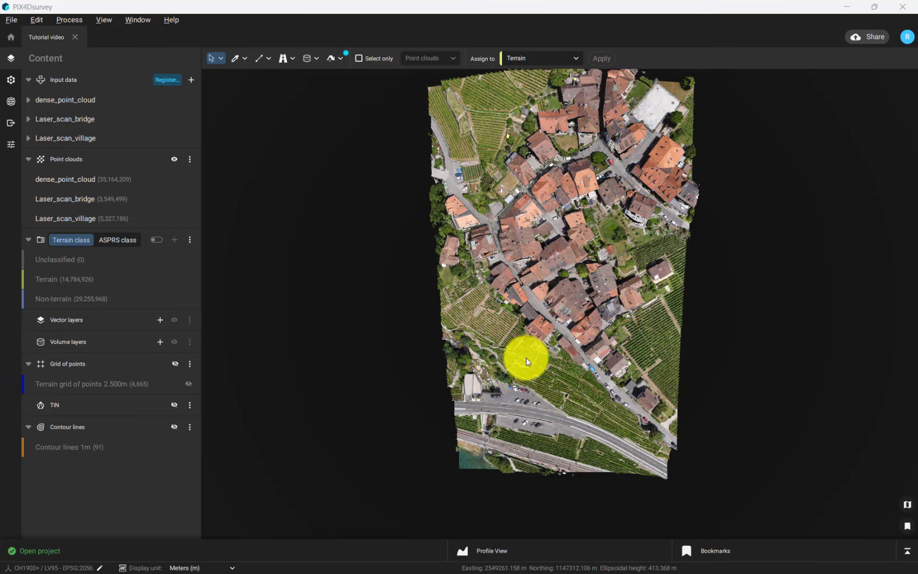
pyautogui.moveTo(525, 357); pyautogui.dragTo(411, 365)
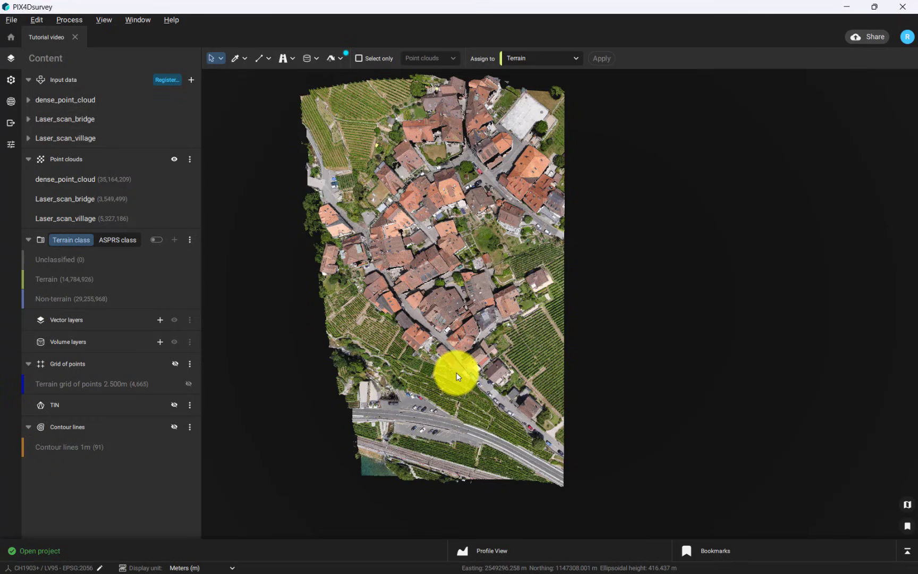
pyautogui.moveTo(502, 393); pyautogui.dragTo(422, 194, button='right')
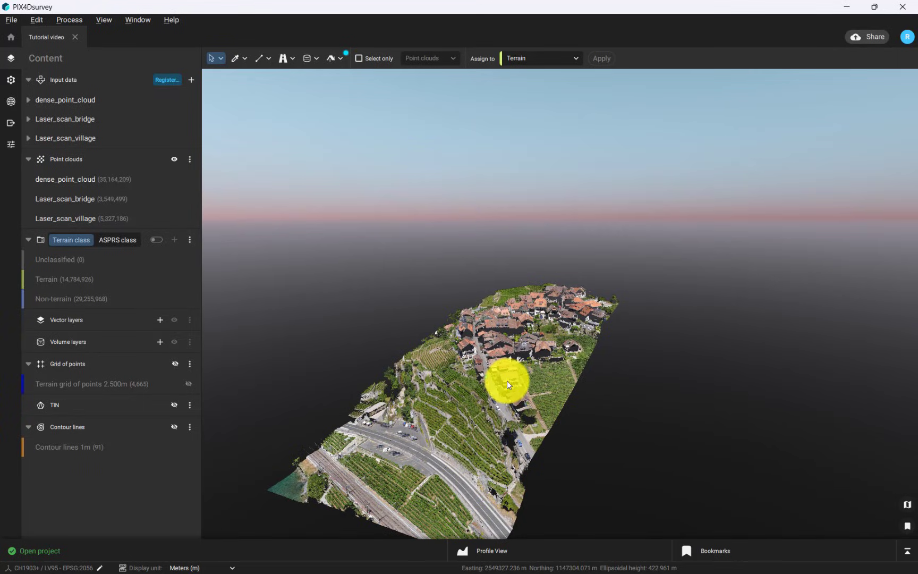
# Step: Orbit, tilt and zoom the 3D view onto the lone tree by the terrace wall
pyautogui.scroll(5, 506, 380)
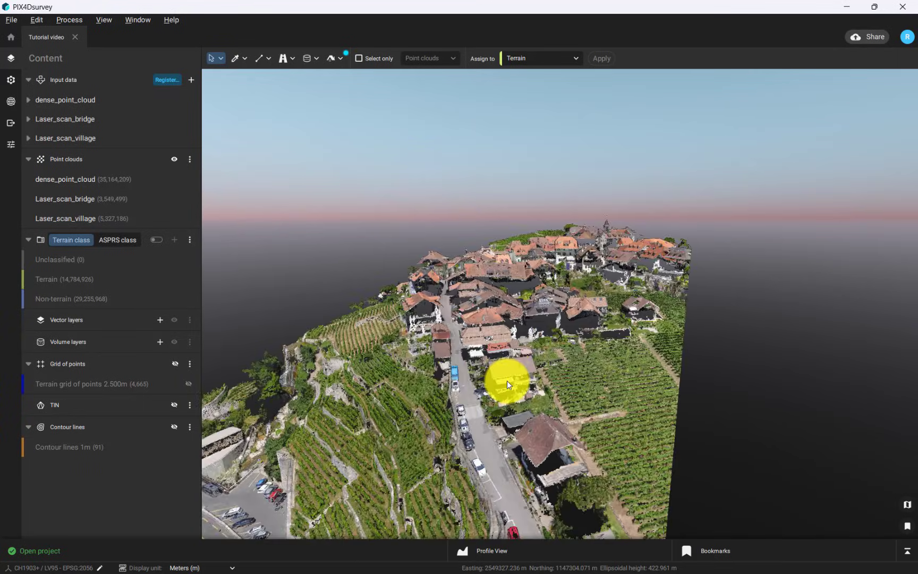
pyautogui.scroll(-5, 507, 381)
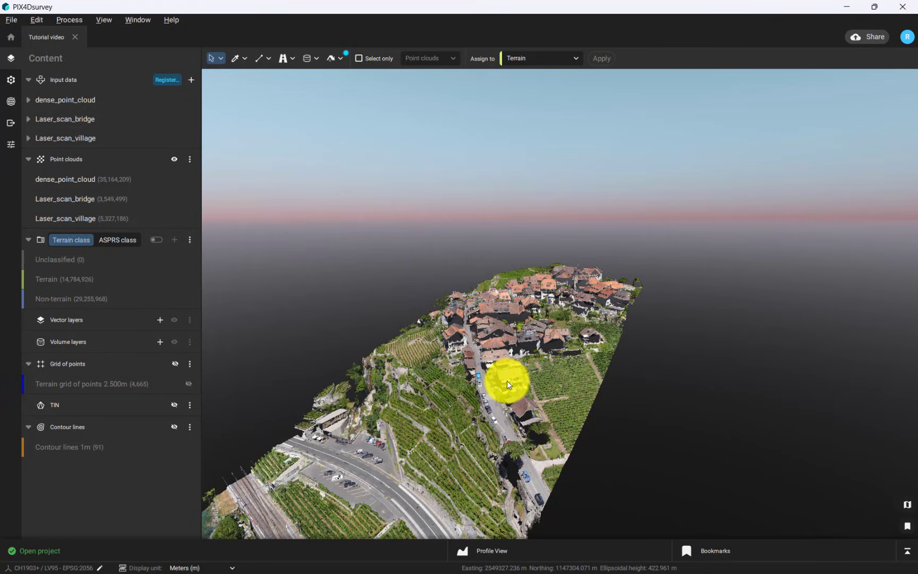
pyautogui.moveTo(507, 380); pyautogui.dragTo(521, 494)
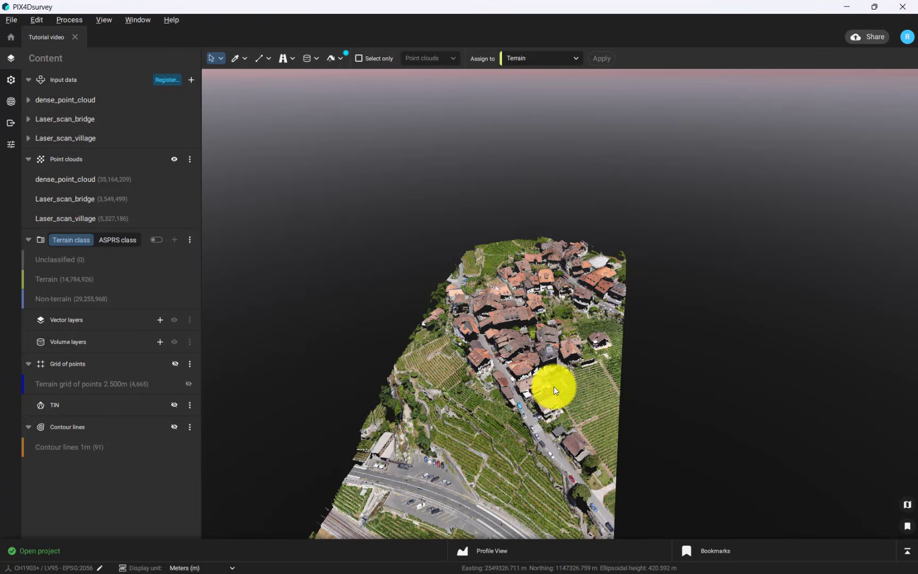
pyautogui.moveTo(557, 382); pyautogui.dragTo(611, 325)
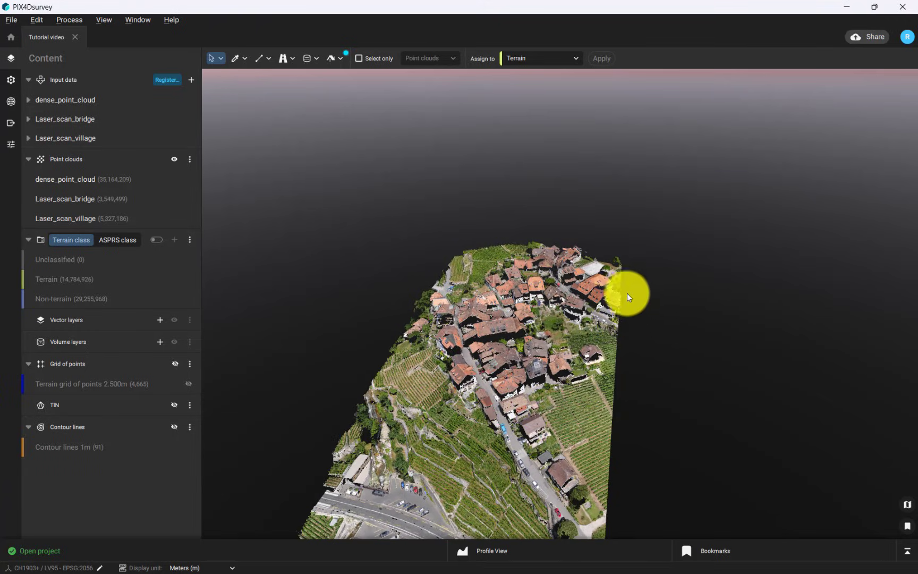
pyautogui.scroll(10, 625, 282)
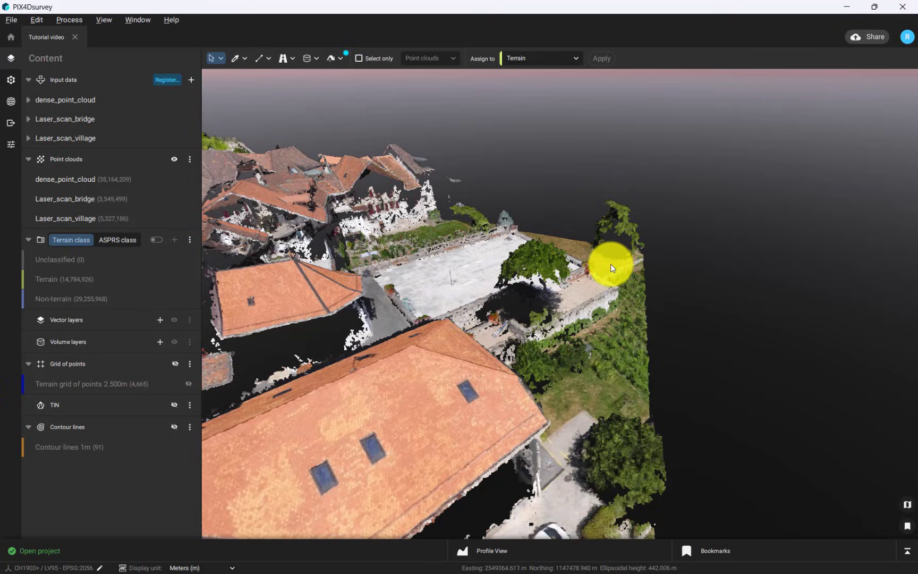
pyautogui.moveTo(611, 263); pyautogui.dragTo(609, 242)
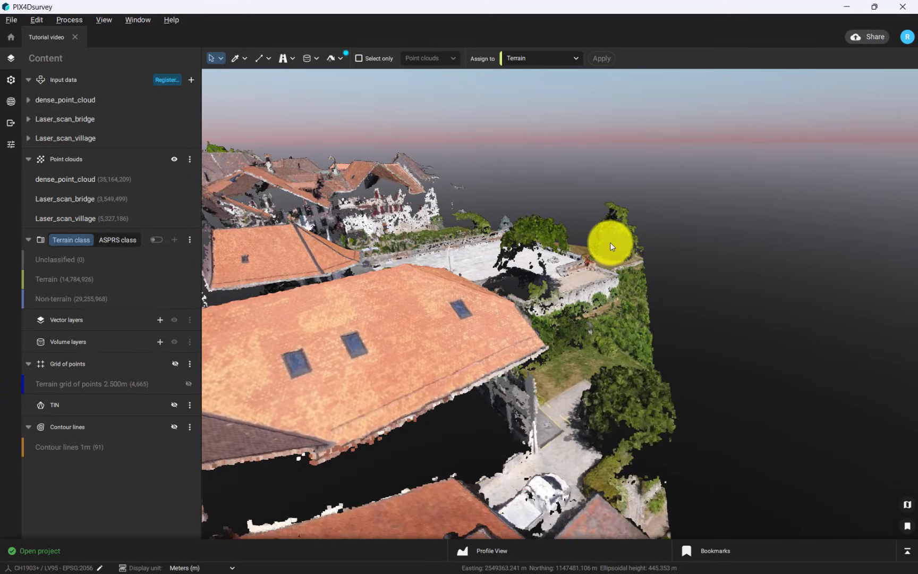
pyautogui.click(616, 232)
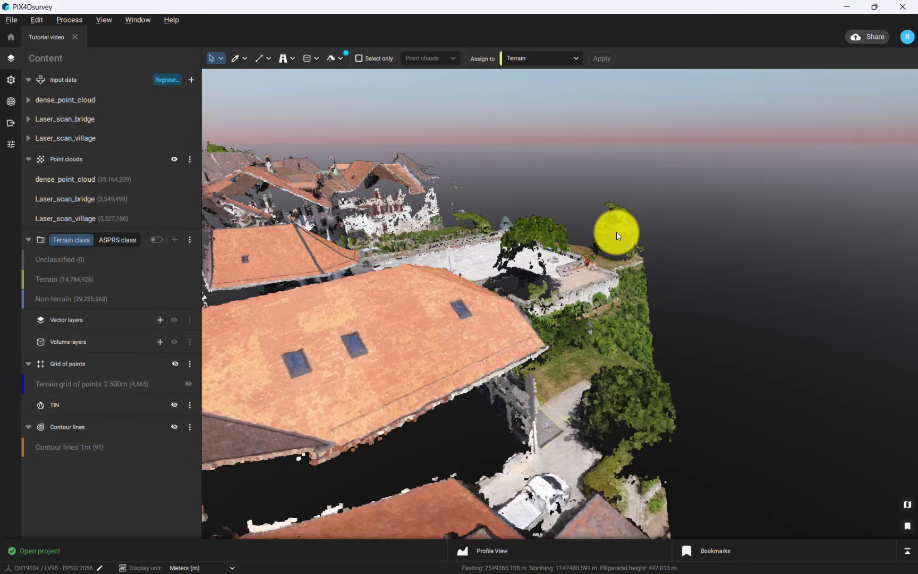
pyautogui.scroll(5, 616, 232)
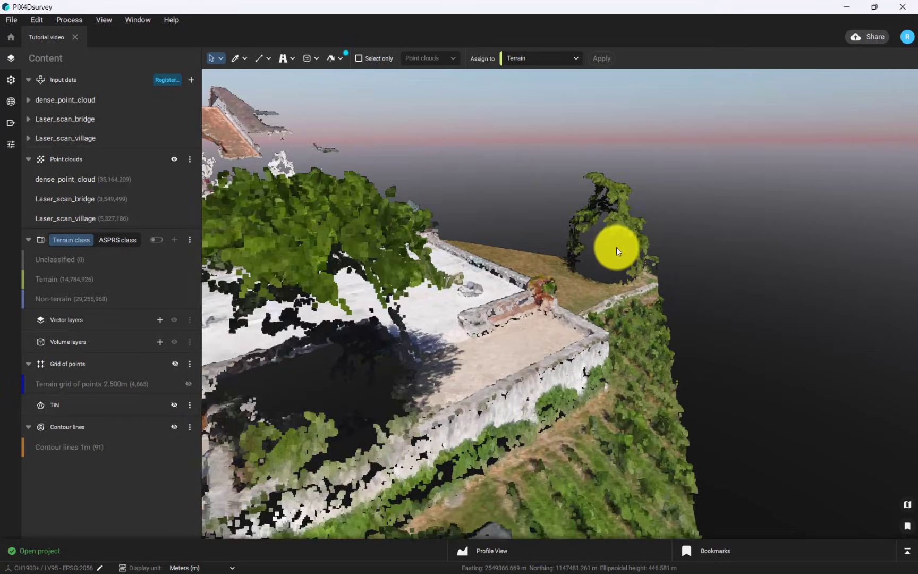
pyautogui.moveTo(618, 249); pyautogui.dragTo(590, 307)
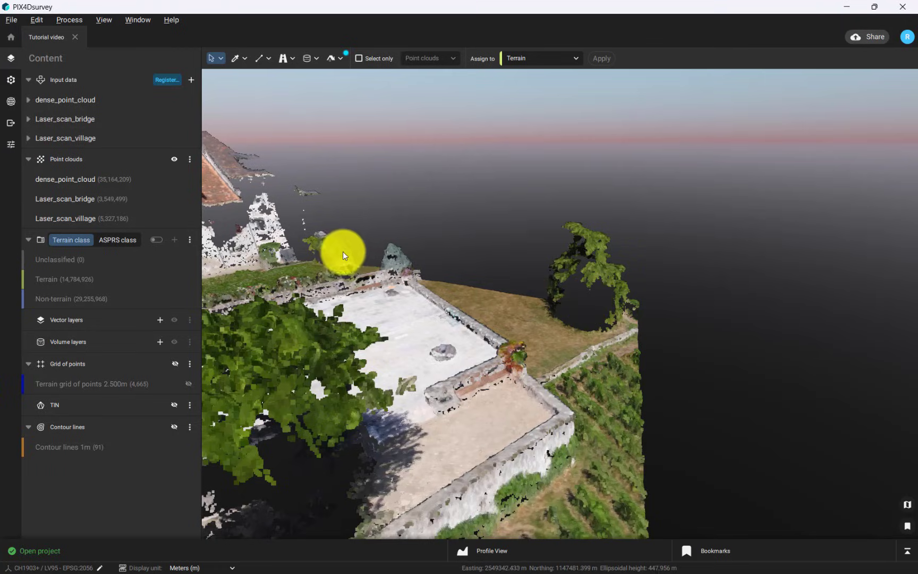
# Step: Outline the stray tree with a four-corner polygon selection, then orbit to check the selected points
pyautogui.click(220, 56)
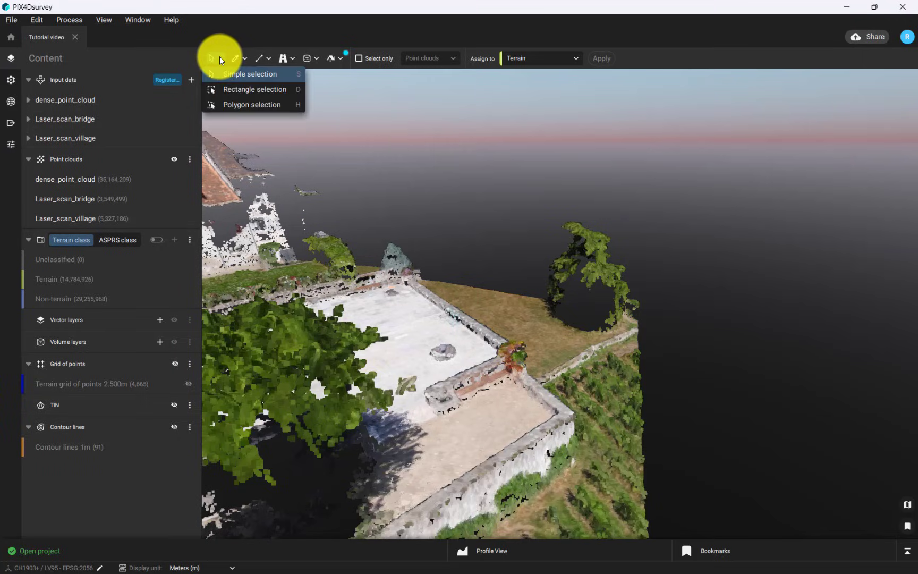
pyautogui.click(242, 104)
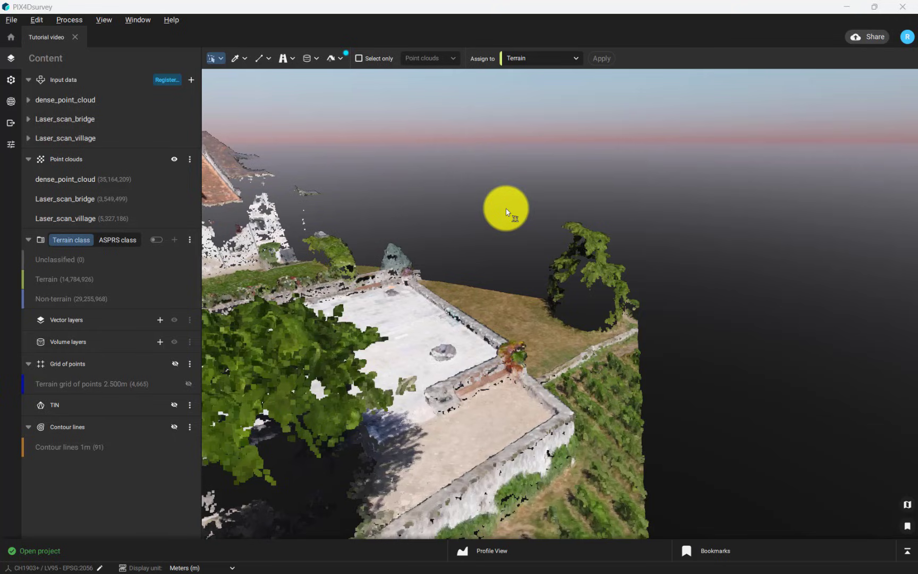
pyautogui.click(506, 209)
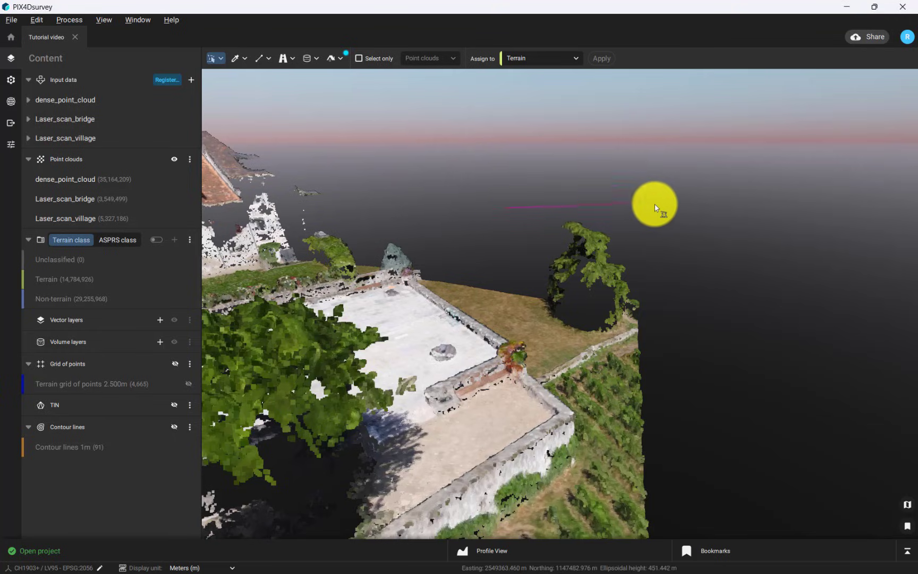
pyautogui.click(701, 223)
pyautogui.click(688, 324)
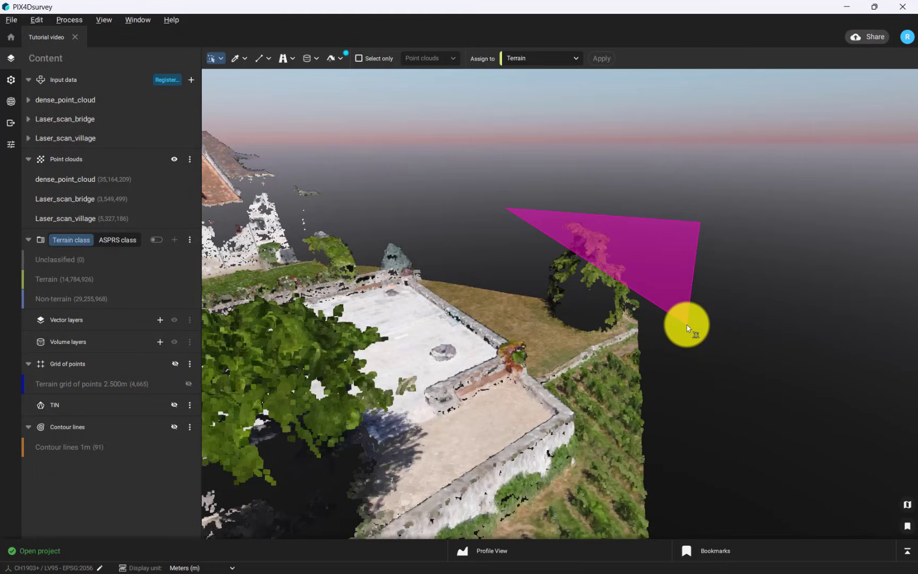
pyautogui.doubleClick(525, 289)
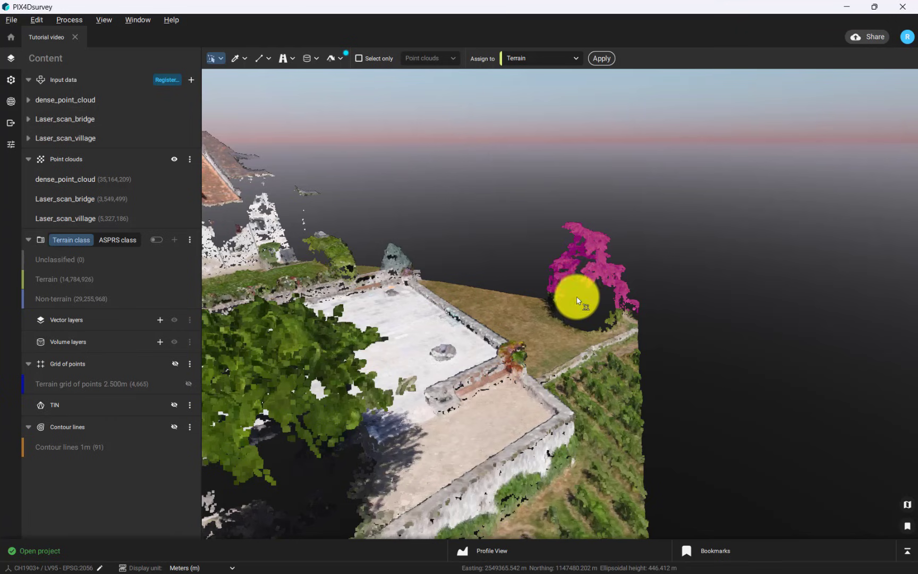
pyautogui.moveTo(570, 300); pyautogui.dragTo(343, 286)
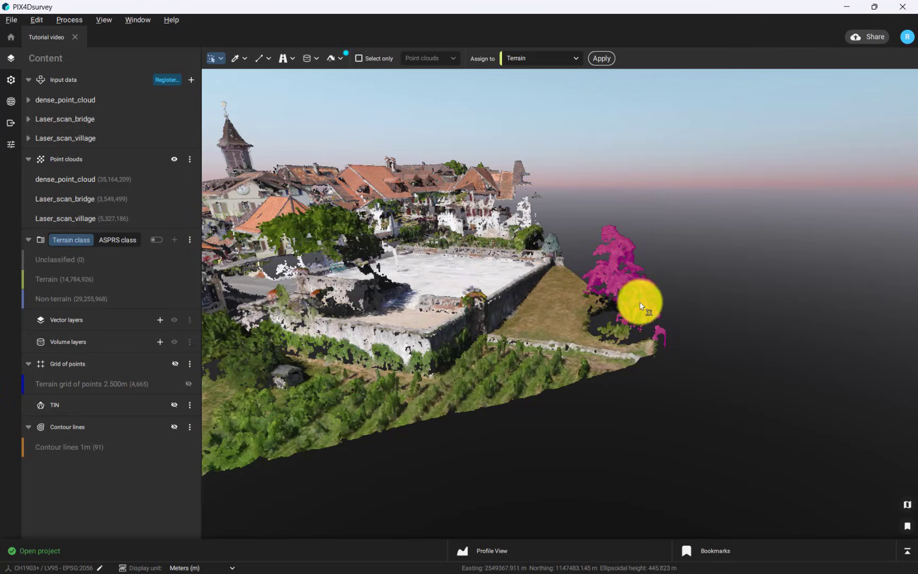
pyautogui.scroll(3, 638, 308)
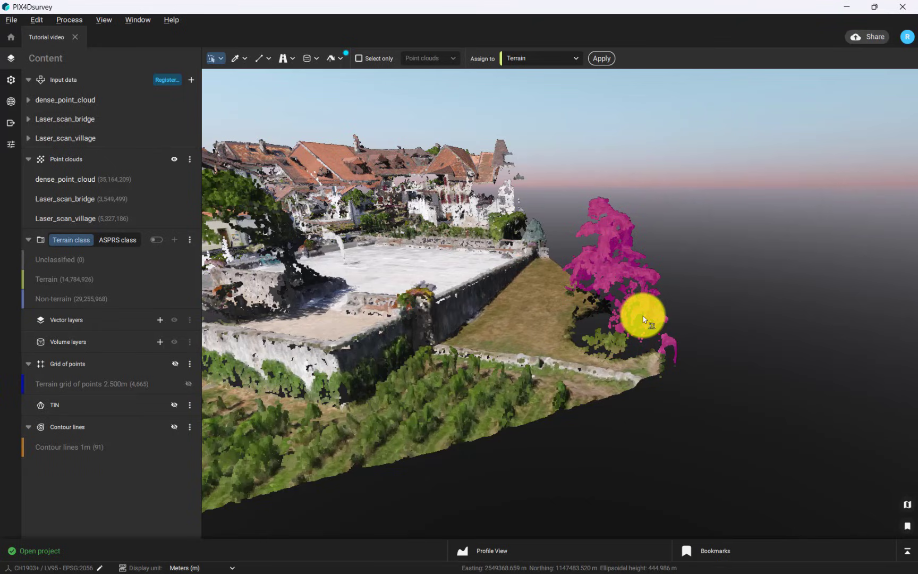
# Step: Delete the selected tree points, review the operations log, then undo the deletion with Ctrl+Z
pyautogui.press('Escape')
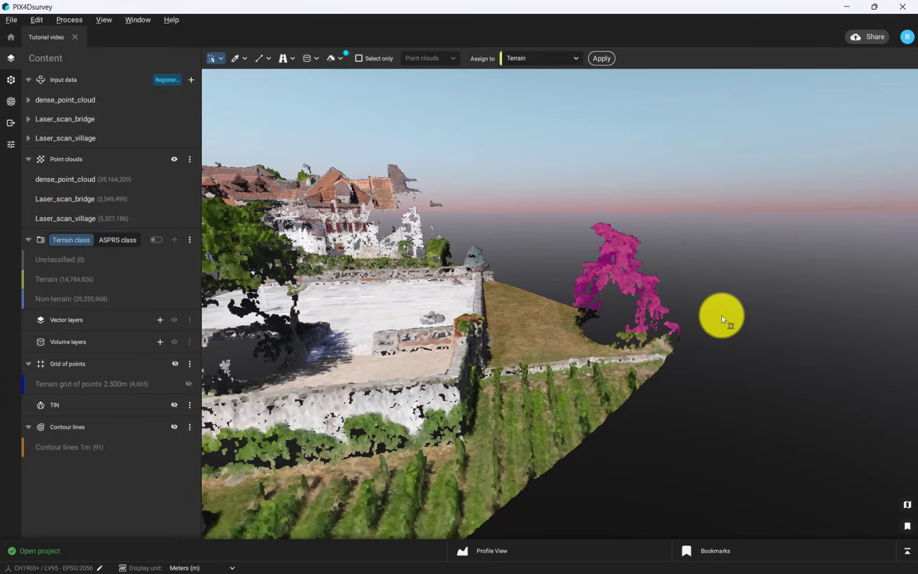
pyautogui.press('Delete')
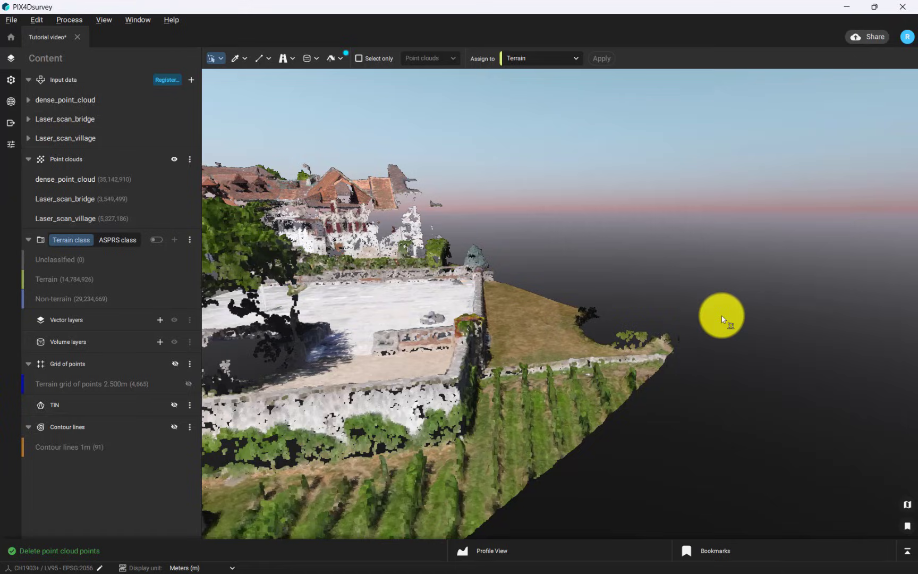
pyautogui.click(372, 546)
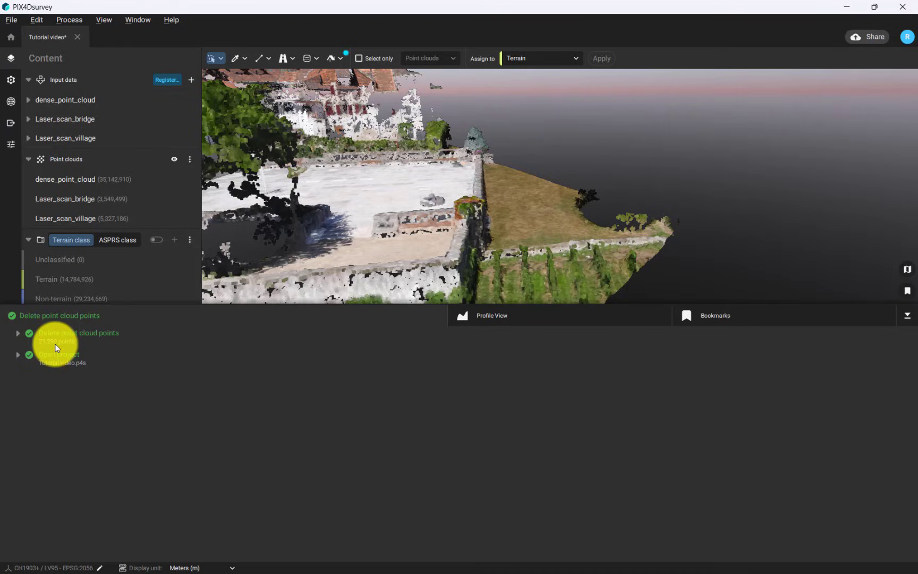
pyautogui.hotkey('ctrl', 'z')
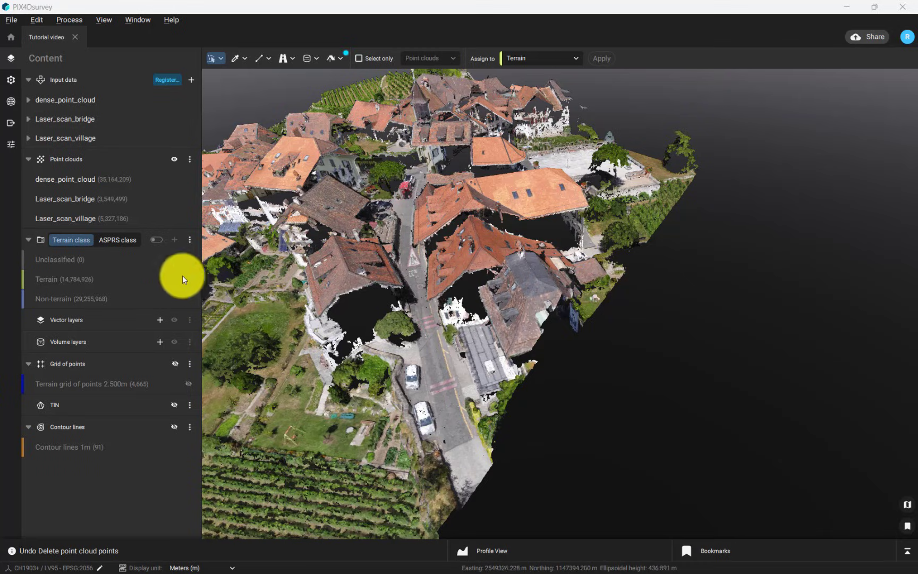
# Step: Turn on Terrain class colouring so terrain points show yellow and non-terrain points blue
pyautogui.click(158, 240)
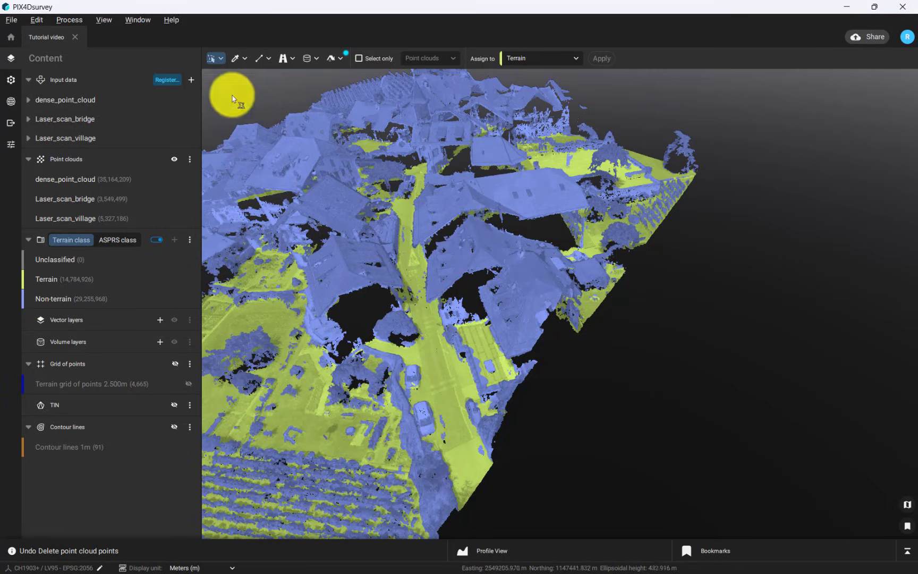
pyautogui.click(220, 59)
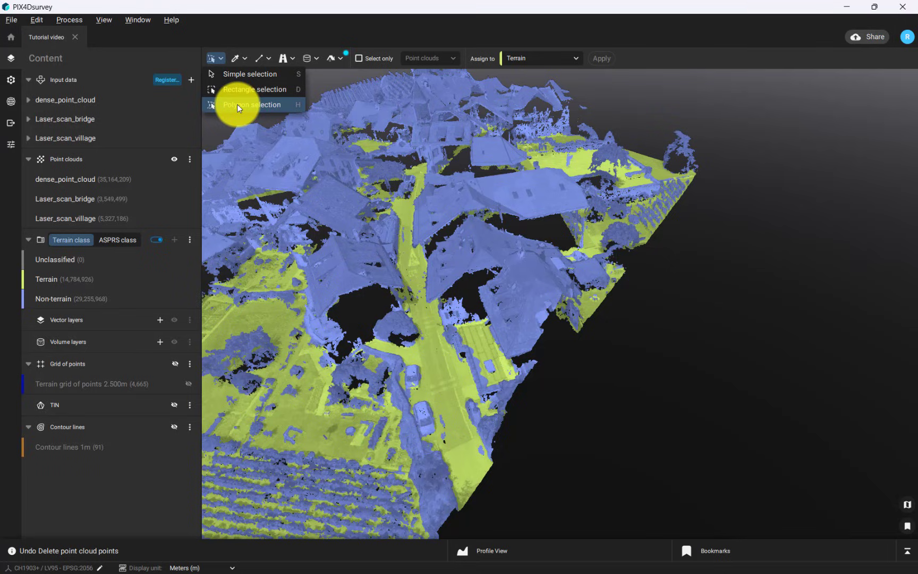
# Step: Zoom in and draw a four-corner polygon selection around the yellow rectangular roof by the street
pyautogui.click(236, 105)
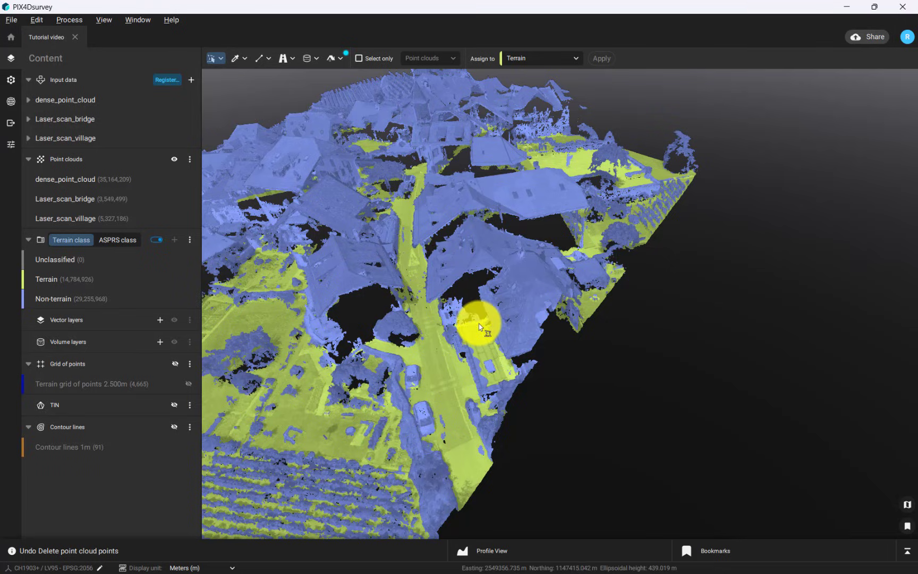
pyautogui.scroll(3, 479, 324)
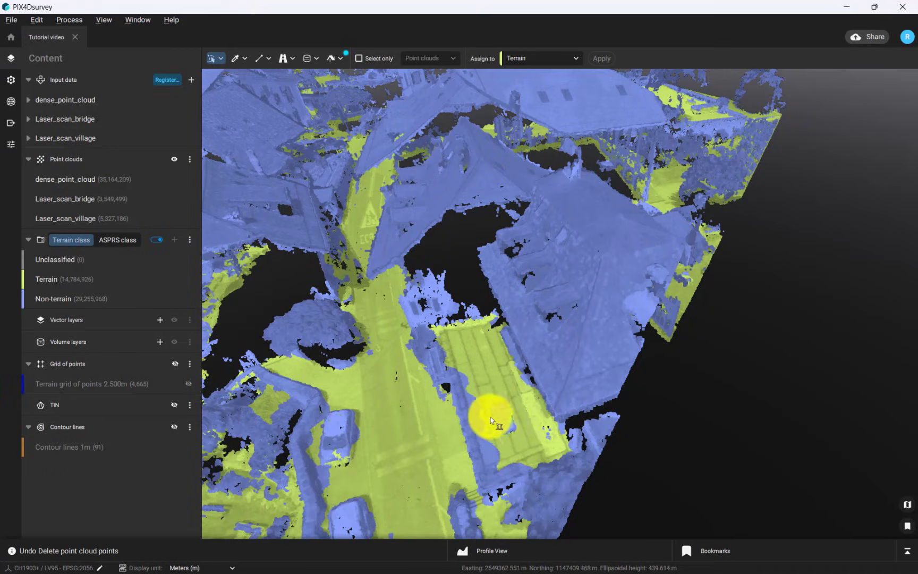
pyautogui.click(484, 490)
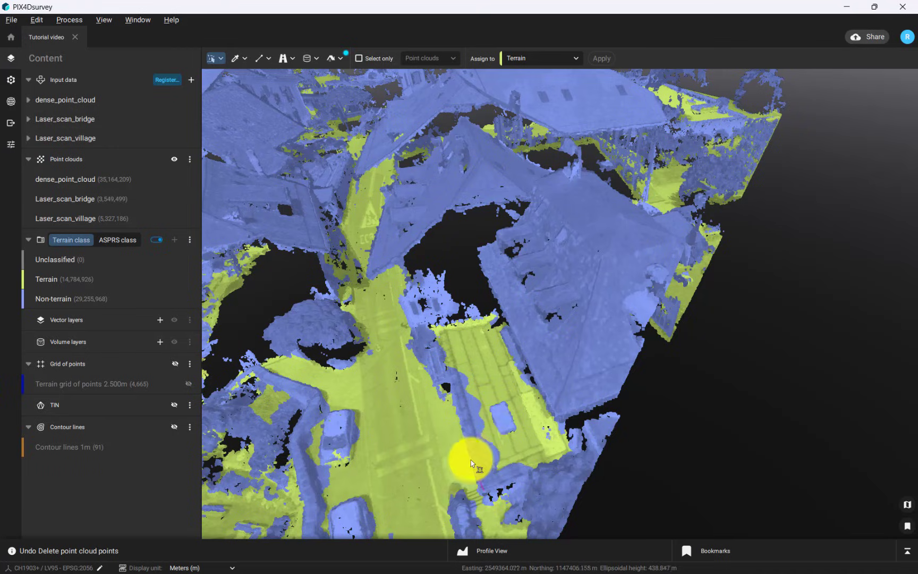
pyautogui.click(431, 324)
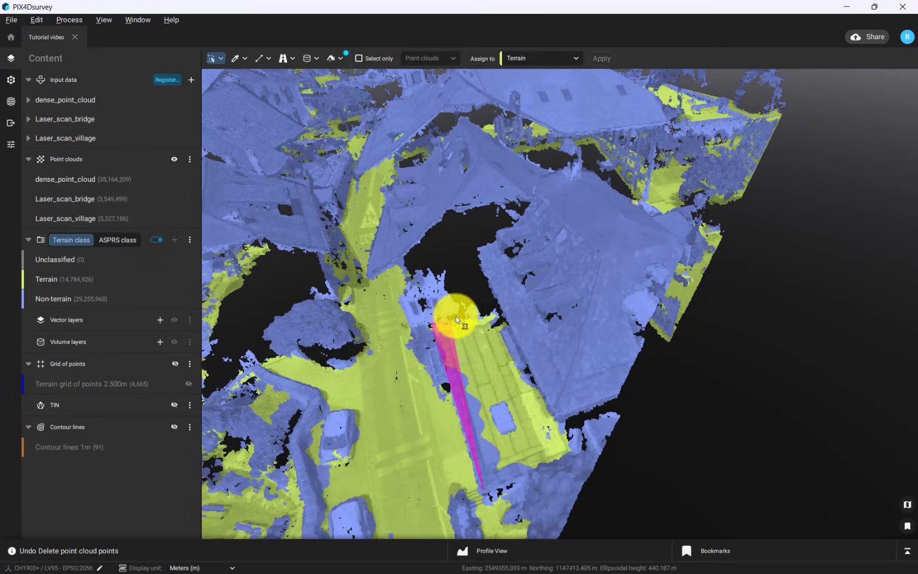
pyautogui.click(502, 311)
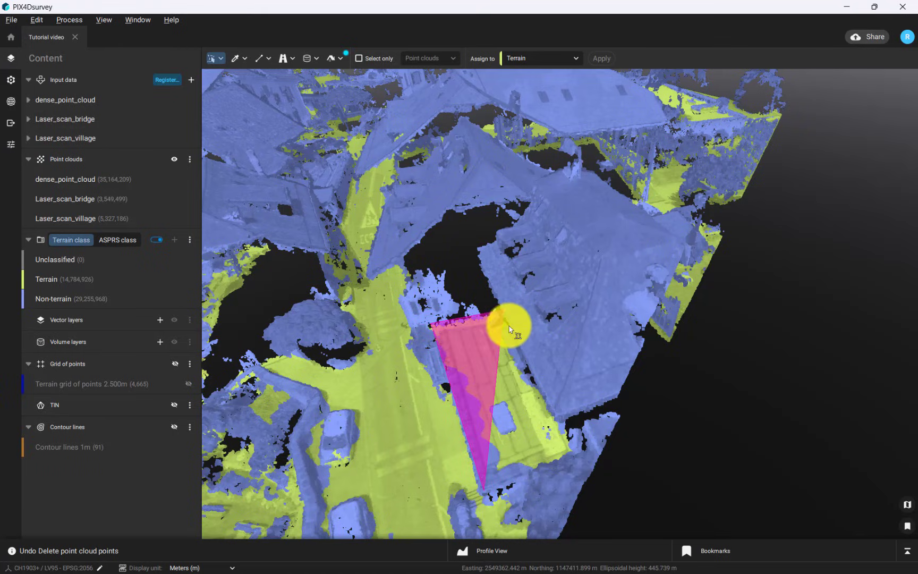
pyautogui.doubleClick(579, 452)
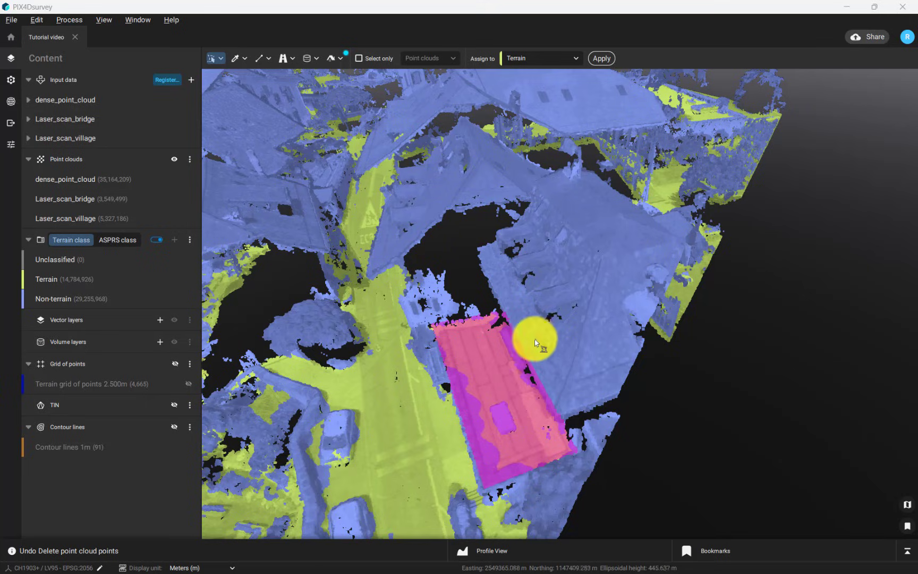
# Step: Apply Non-terrain to the roof's 46,583 selected points and clear the selection
pyautogui.click(557, 59)
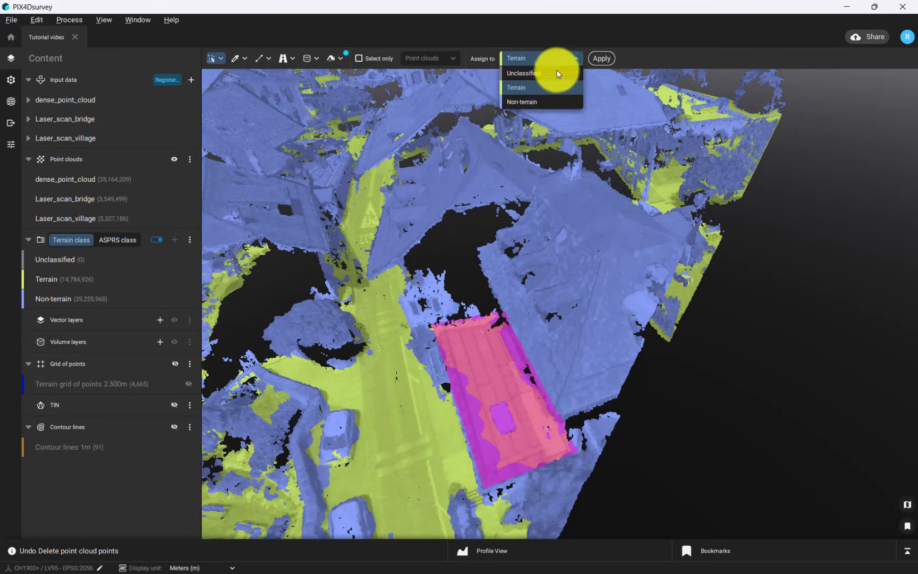
pyautogui.click(552, 101)
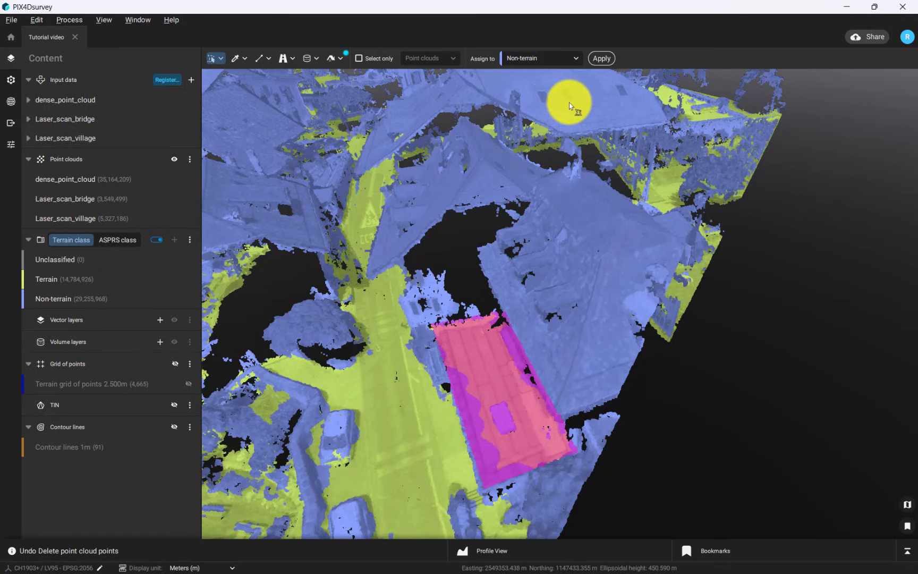
pyautogui.click(601, 58)
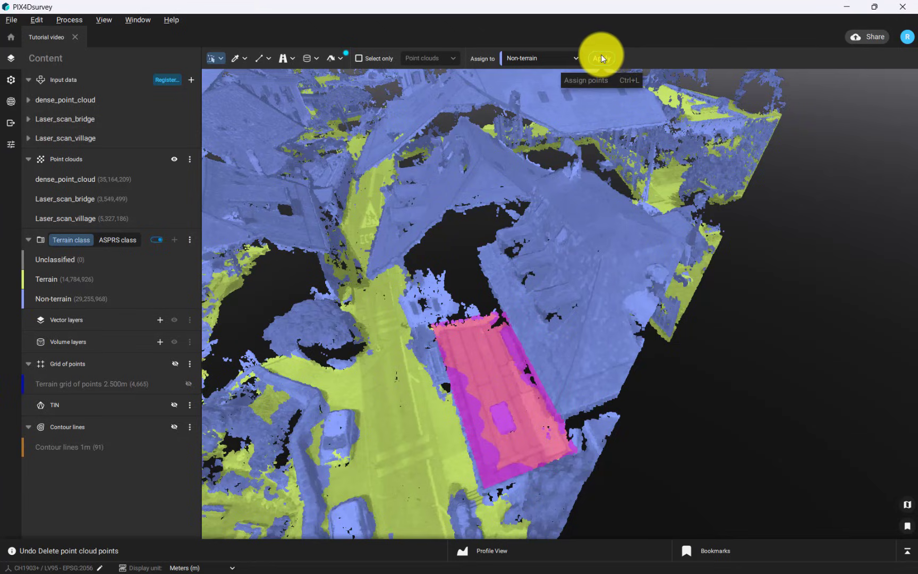
pyautogui.click(601, 57)
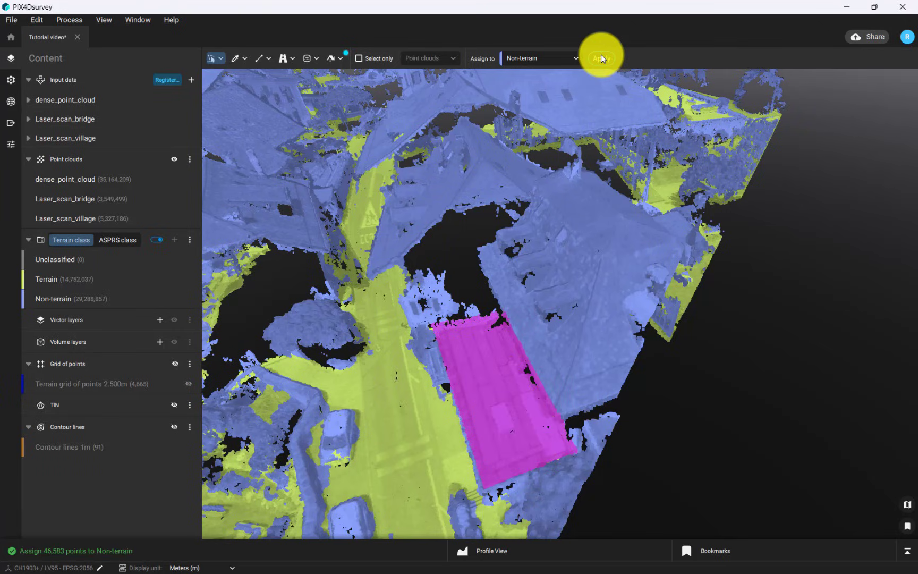
pyautogui.click(587, 165)
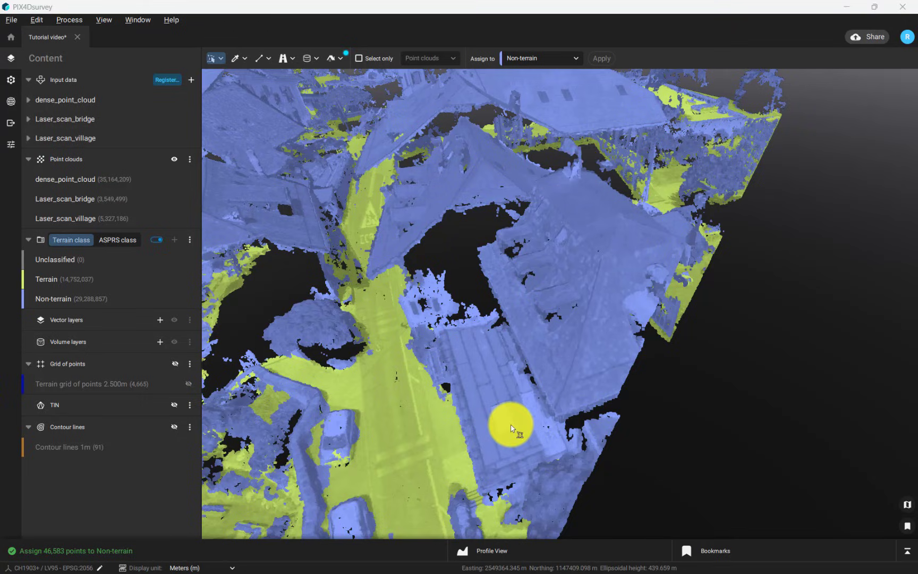
# Step: Colour the cloud by ASPRS class and show the ASPRS classes in the Assign to list
pyautogui.click(120, 241)
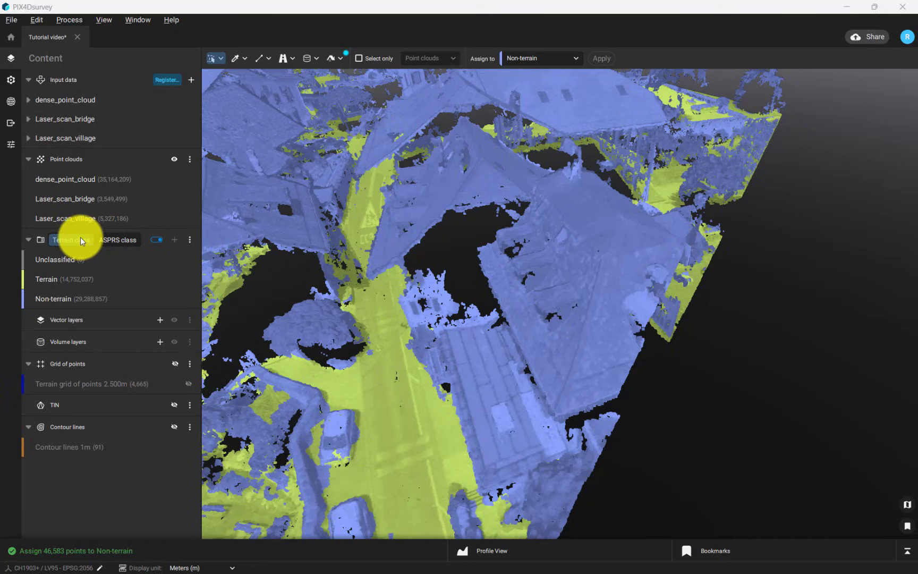
pyautogui.click(122, 240)
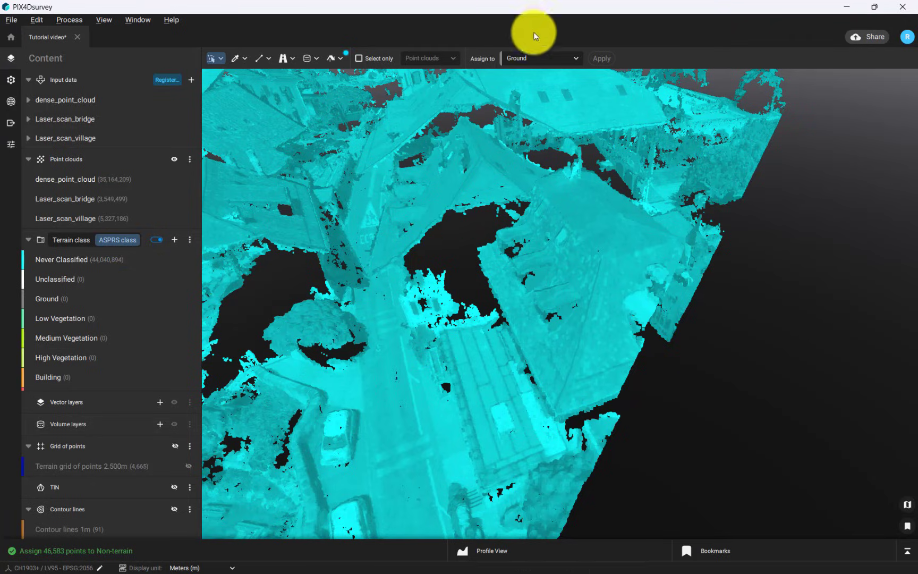
pyautogui.click(544, 61)
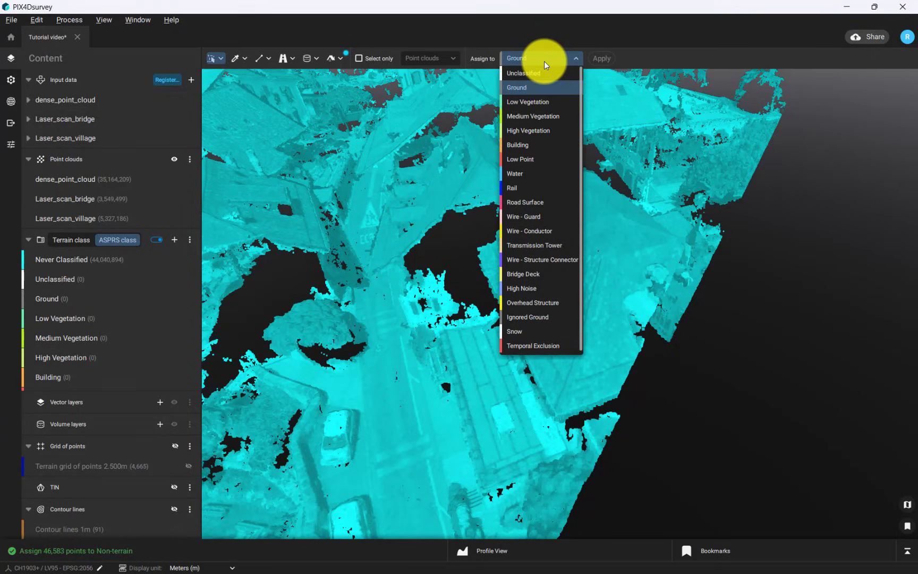